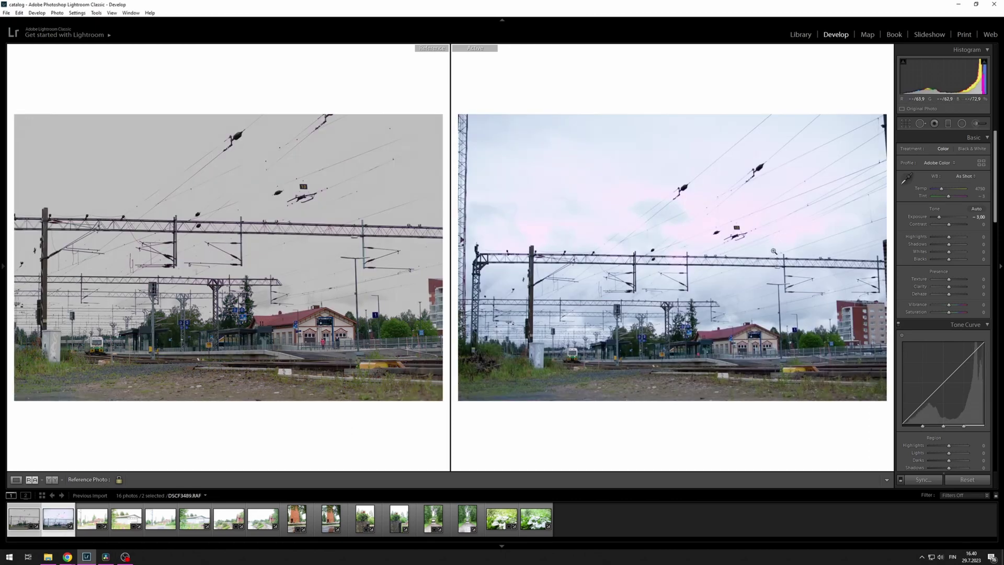
# Step: Inspect the active photo's sky, gantry and wires at 1:1, then fit it back
pyautogui.click(798, 303)
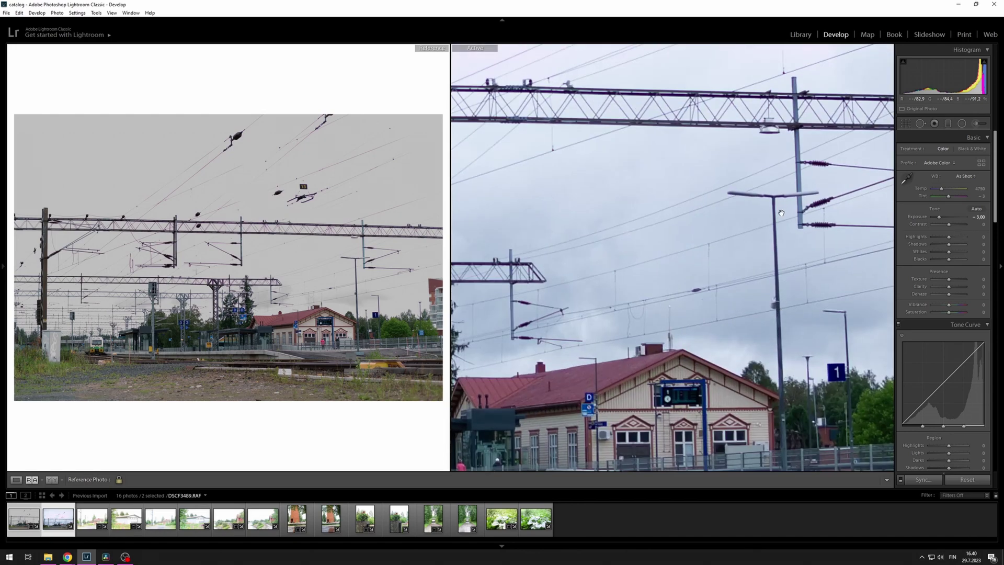
pyautogui.moveTo(654, 199); pyautogui.dragTo(632, 397)
pyautogui.click(633, 397)
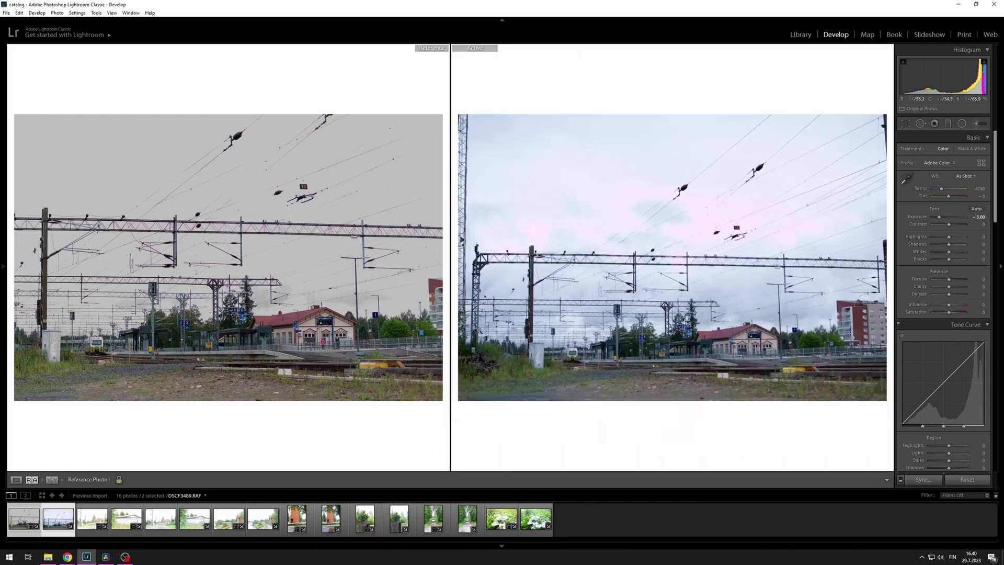
# Step: Check the reference photo's sky and wires close up, then bring up DSCF3490.RAF
pyautogui.click(258, 281)
pyautogui.moveTo(258, 280); pyautogui.dragTo(287, 190)
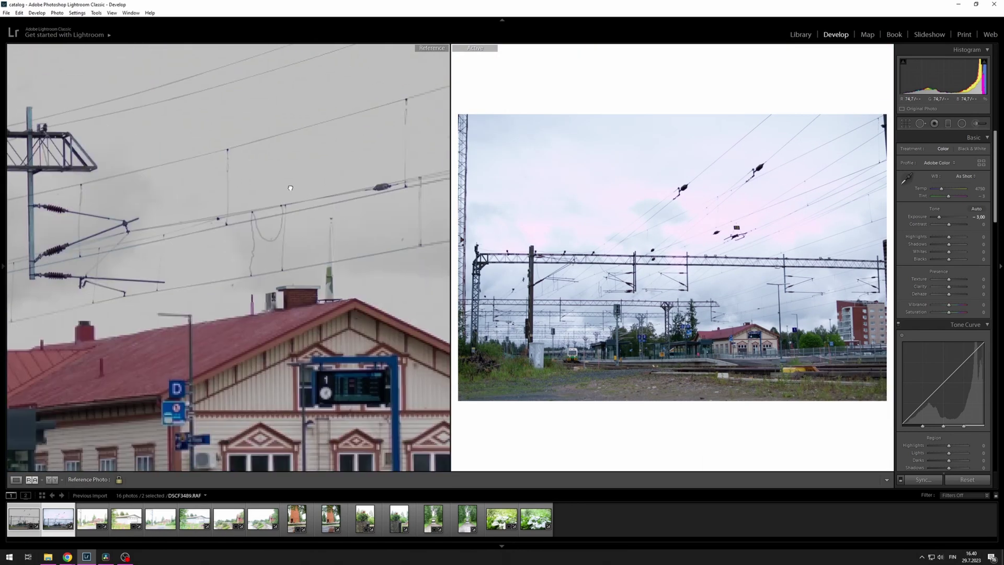
pyautogui.click(287, 191)
pyautogui.moveTo(336, 217); pyautogui.dragTo(178, 293)
pyautogui.click(161, 518)
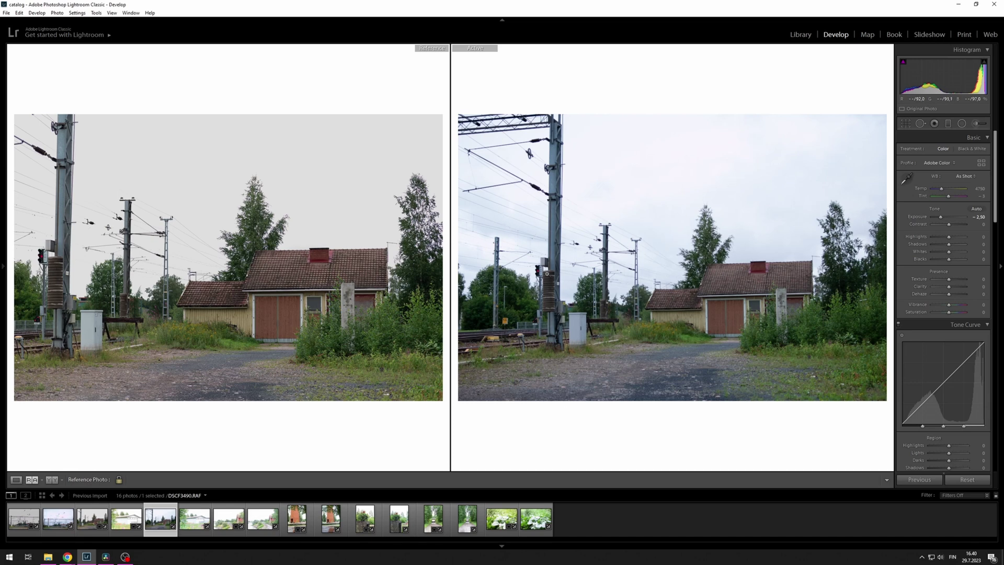
# Step: Check the yellow house photo's sky, wires and tree top at 1:1, then advance to SAM_6346.SRW
pyautogui.click(660, 229)
pyautogui.moveTo(660, 229); pyautogui.dragTo(628, 287)
pyautogui.click(628, 288)
pyautogui.press('Right')
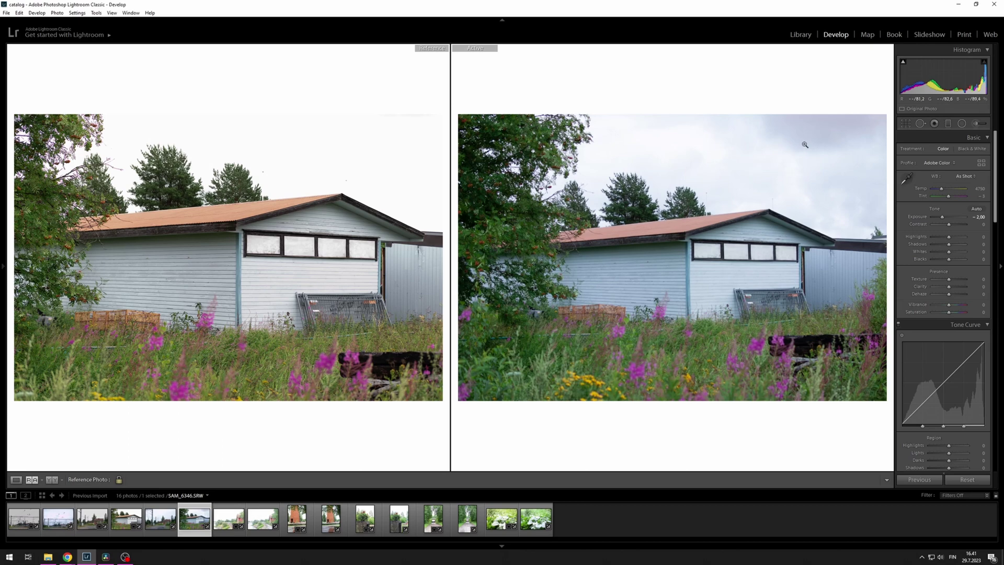
# Step: Compare SAM_6346.SRW's sky at 1:1 in both photos, including the blown-out reference sky, then advance to DSCF3492.RAF
pyautogui.moveTo(810, 190); pyautogui.dragTo(823, 162)
pyautogui.moveTo(394, 119); pyautogui.dragTo(404, 153)
pyautogui.moveTo(417, 119); pyautogui.dragTo(381, 125)
pyautogui.press('Right')
pyautogui.press('Right')
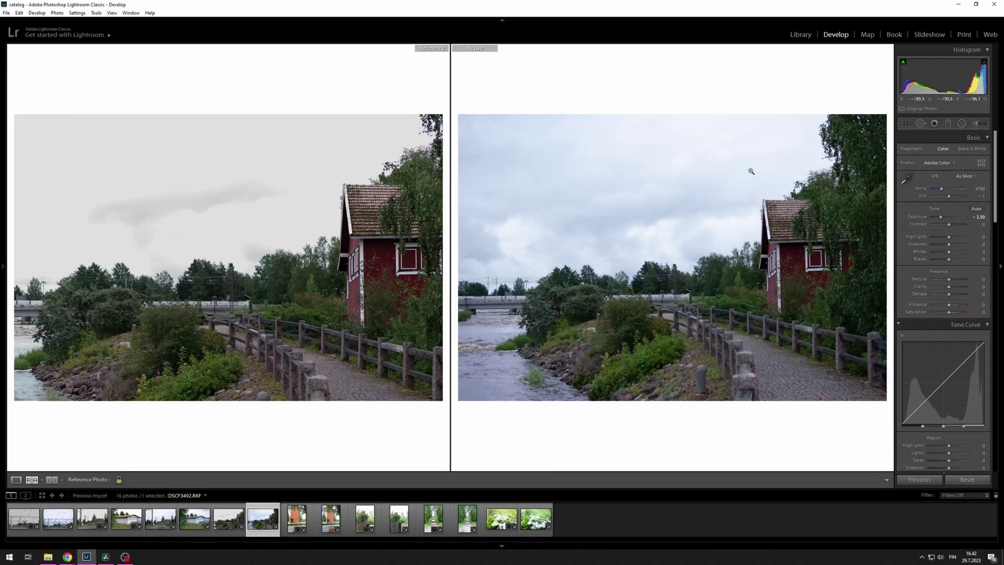
# Step: Check the riverside treeline at 1:1, then advance to the red tower photo SAM_6349.SRW
pyautogui.click(506, 279)
pyautogui.click(527, 277)
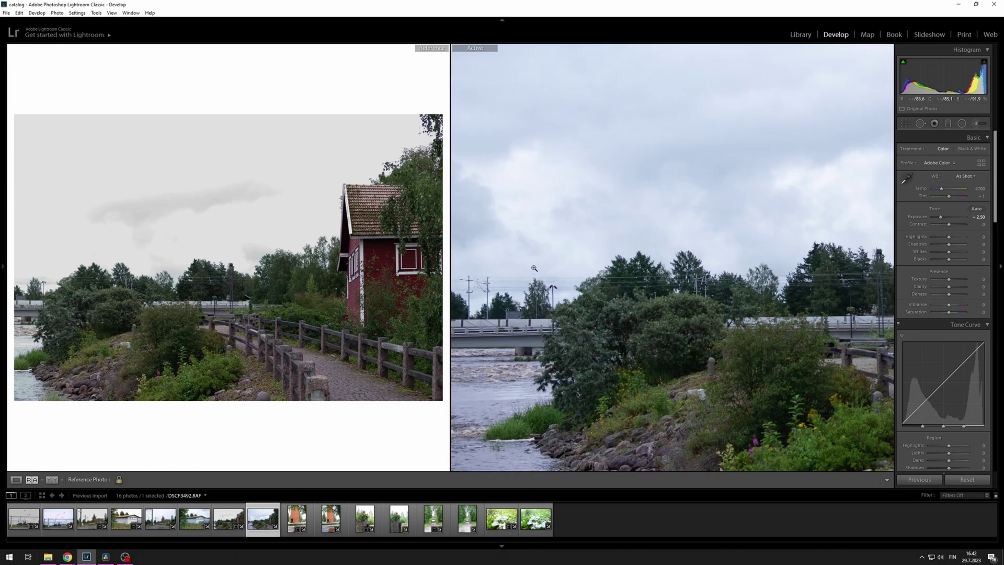
pyautogui.press('Right')
pyautogui.press('Right')
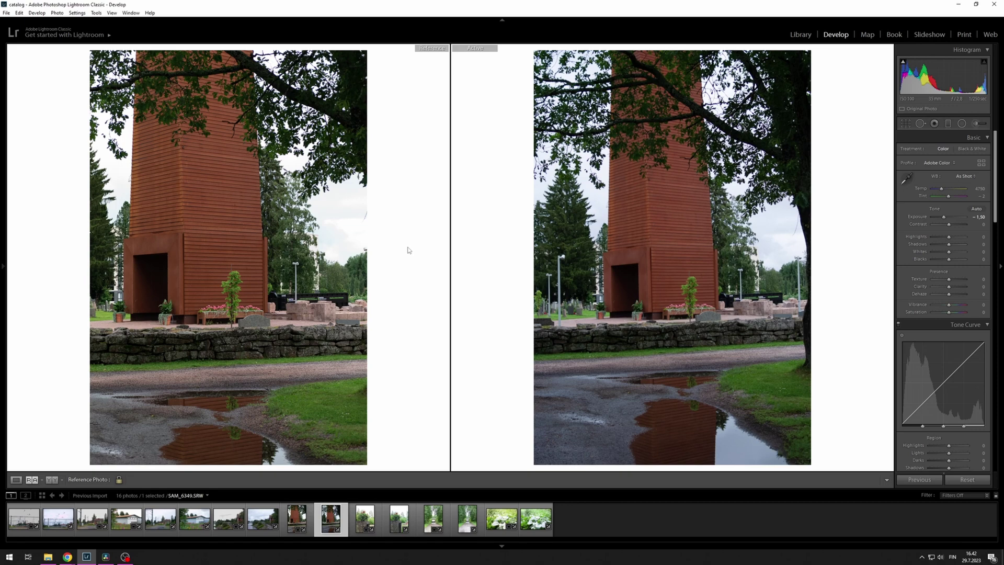
# Step: Pan around the red tower sky at 1:1 in the reference photo, then beside the tower in the active photo
pyautogui.click(359, 230)
pyautogui.moveTo(359, 225); pyautogui.dragTo(312, 258)
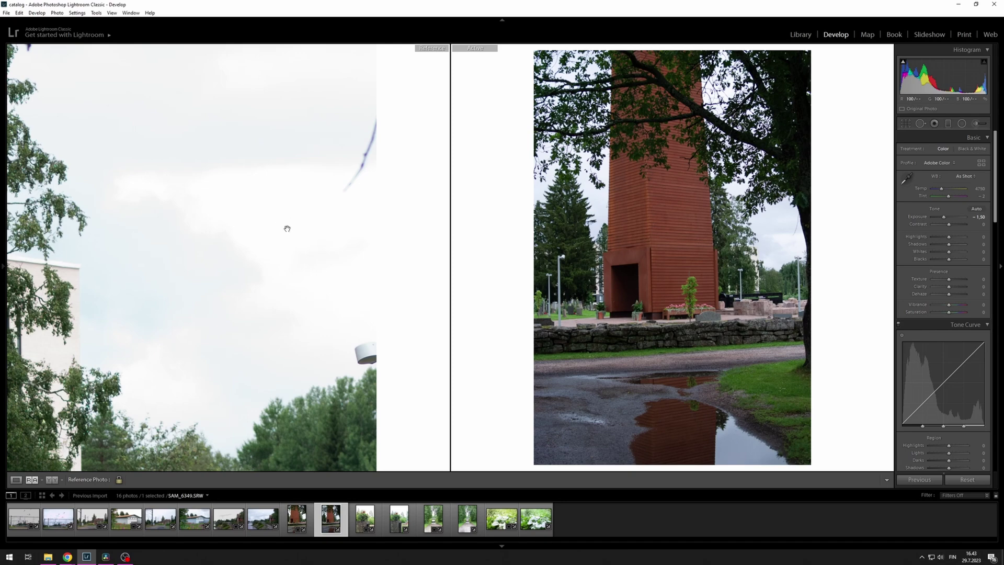
pyautogui.moveTo(262, 219); pyautogui.dragTo(297, 224)
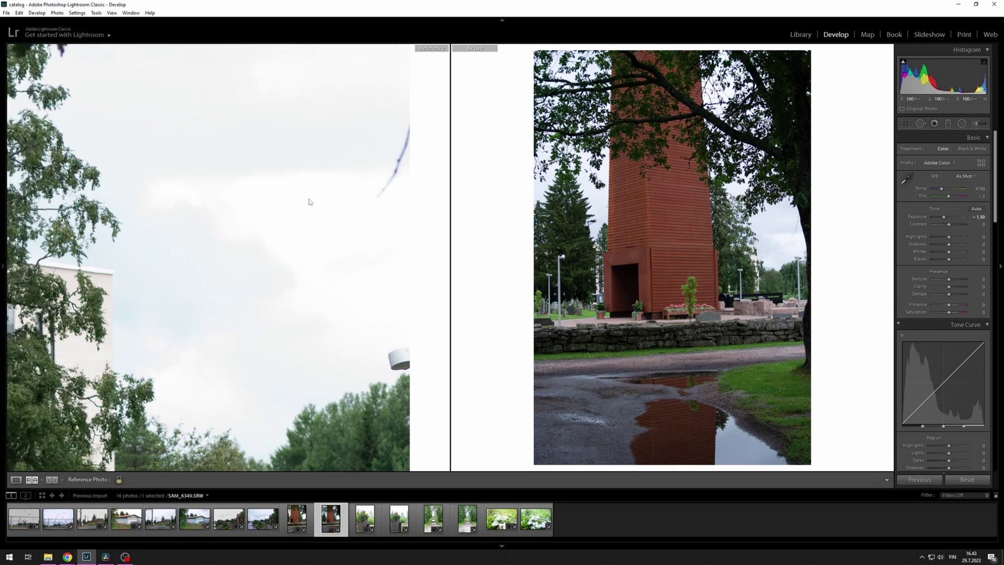
pyautogui.click(309, 202)
pyautogui.click(787, 245)
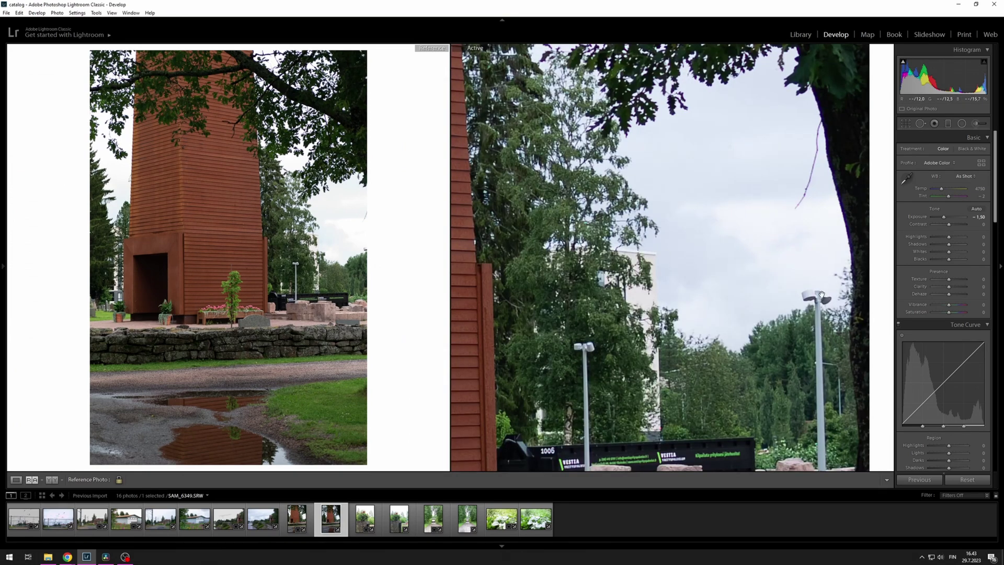
pyautogui.moveTo(346, 232); pyautogui.dragTo(214, 267)
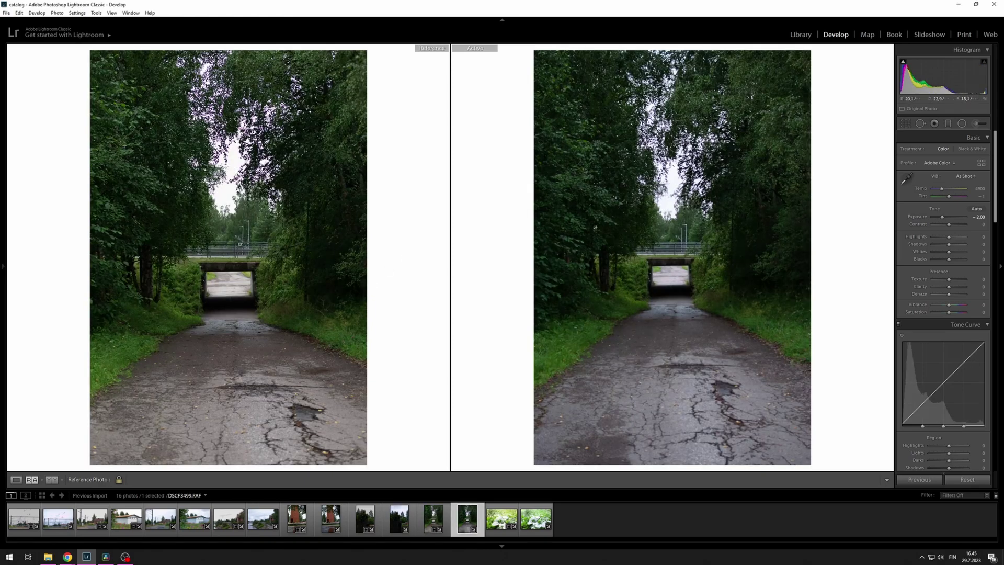
# Step: Set the tunnel path photo's Exposure to -4.00
pyautogui.click(978, 217)
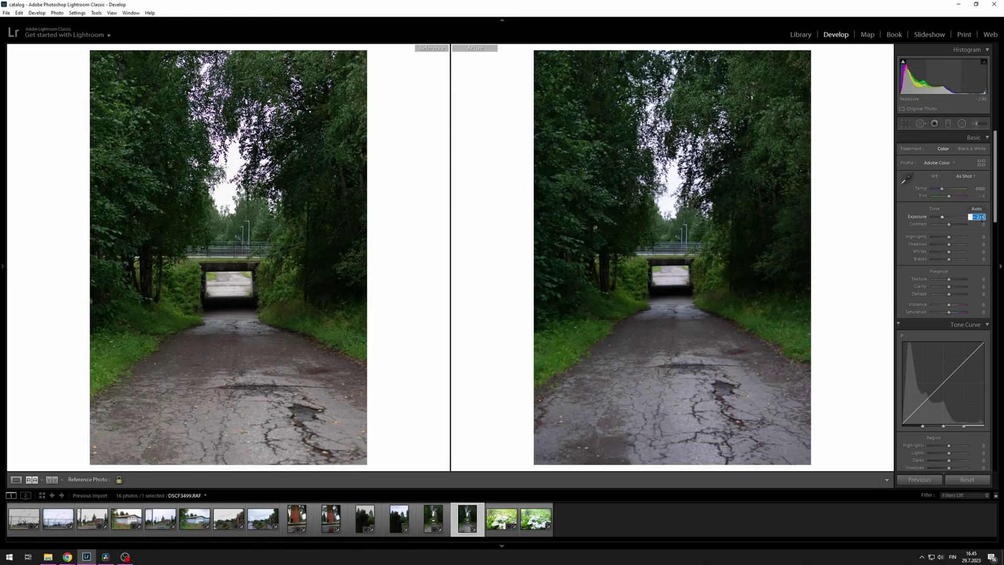
pyautogui.write('-4')
pyautogui.press('Return')
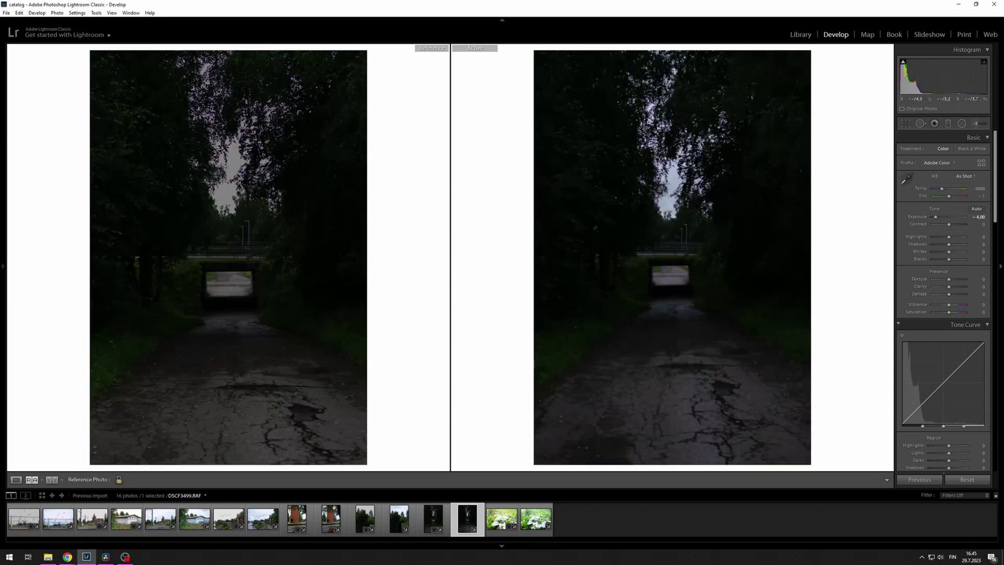
# Step: Compare the canopy highlights at 1:1 in both the active and reference photos
pyautogui.click(668, 182)
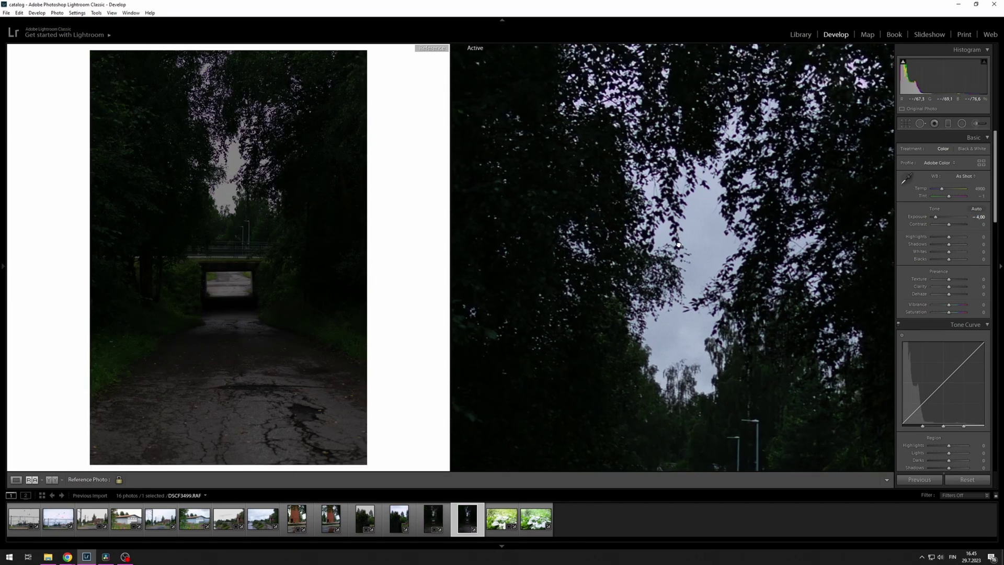
pyautogui.click(239, 155)
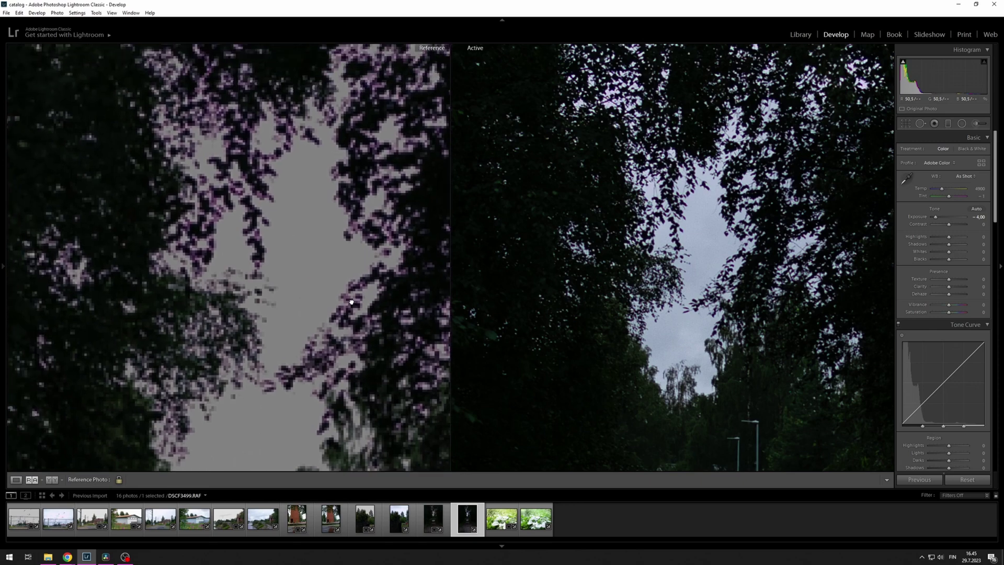
pyautogui.click(272, 262)
pyautogui.click(606, 279)
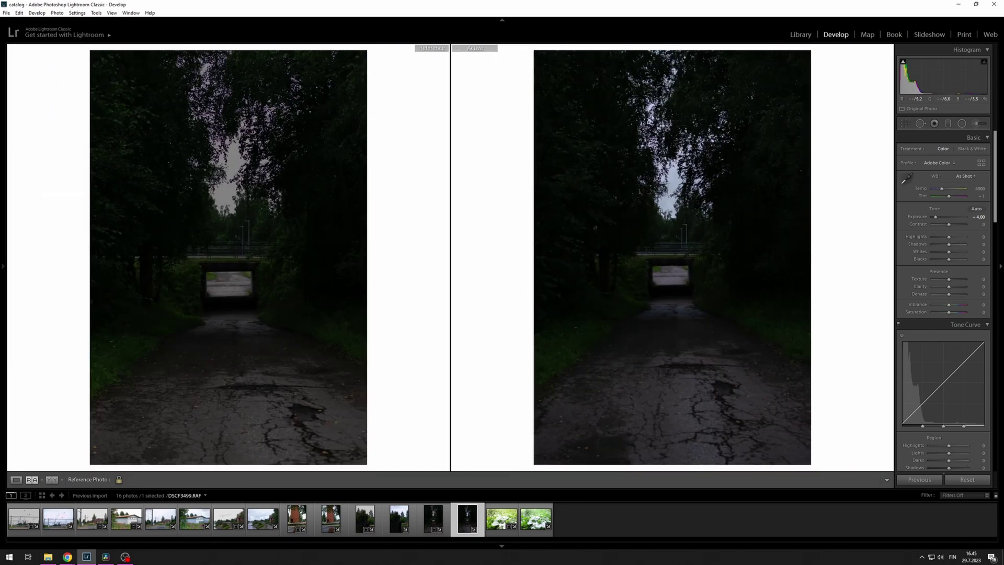
pyautogui.click(300, 276)
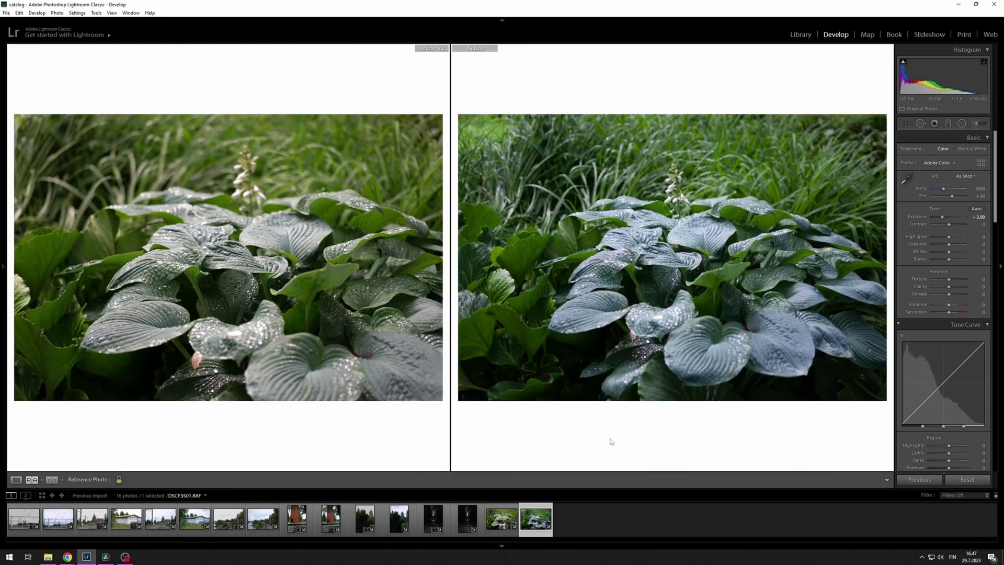